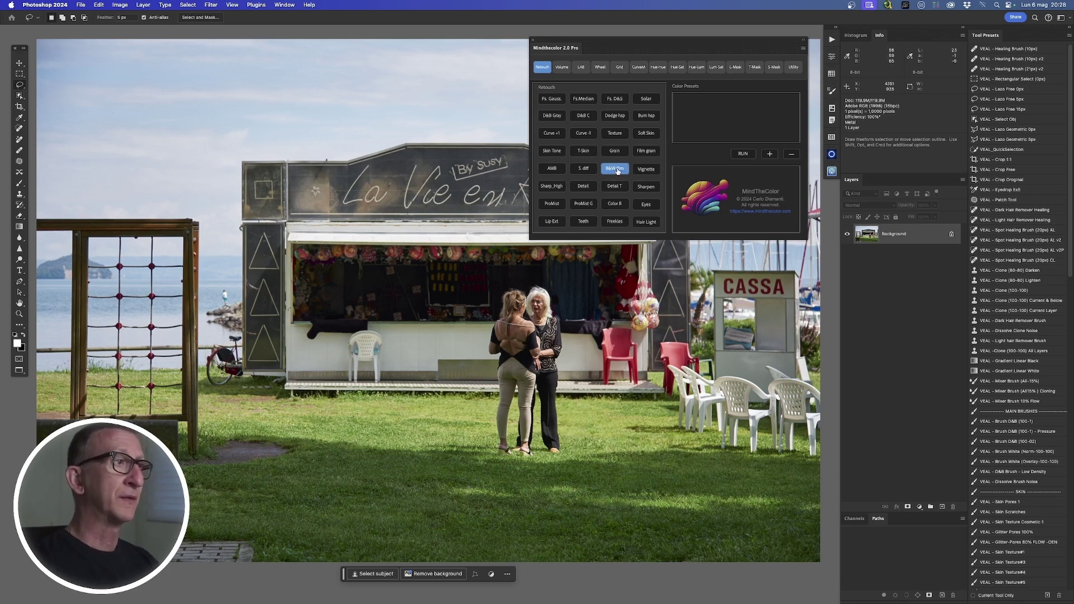
# Step: Apply the B&W Film effect to the kiosk photo and give the layer list more height
pyautogui.click(615, 169)
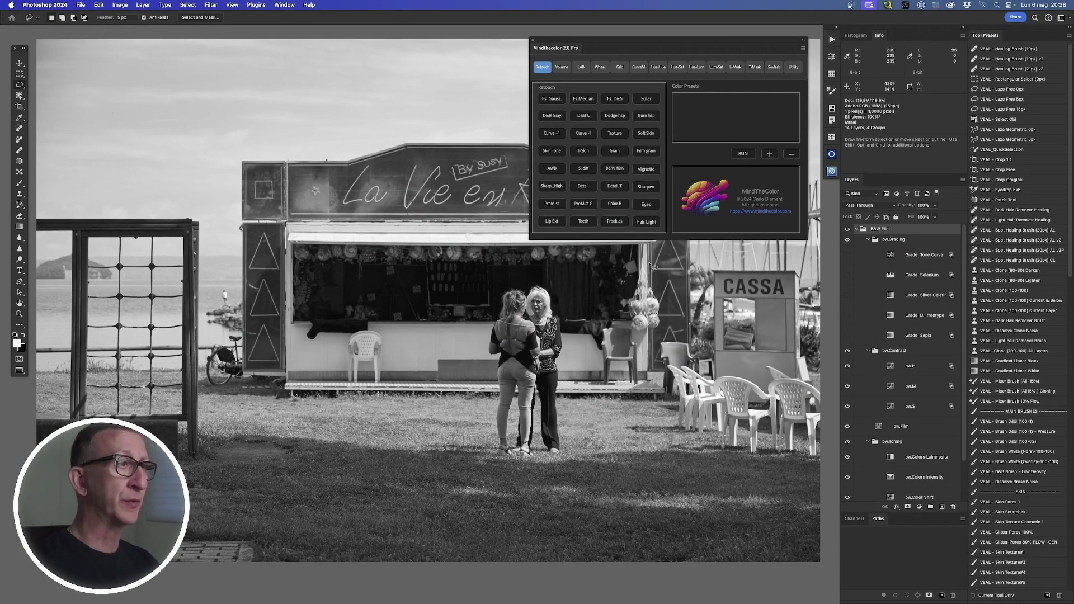
pyautogui.click(613, 170)
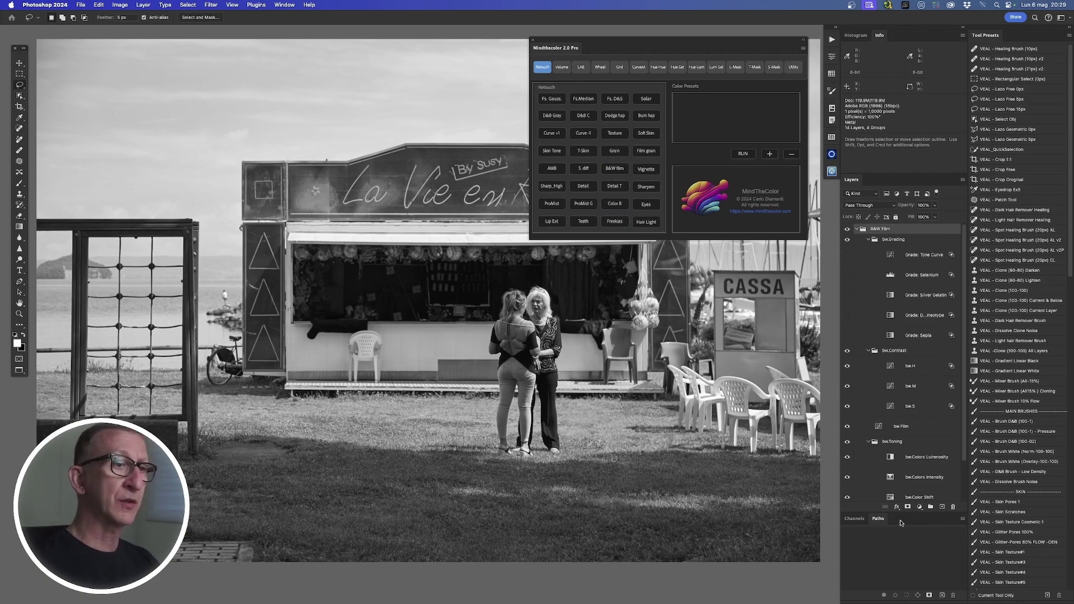
pyautogui.moveTo(883, 513); pyautogui.dragTo(875, 563)
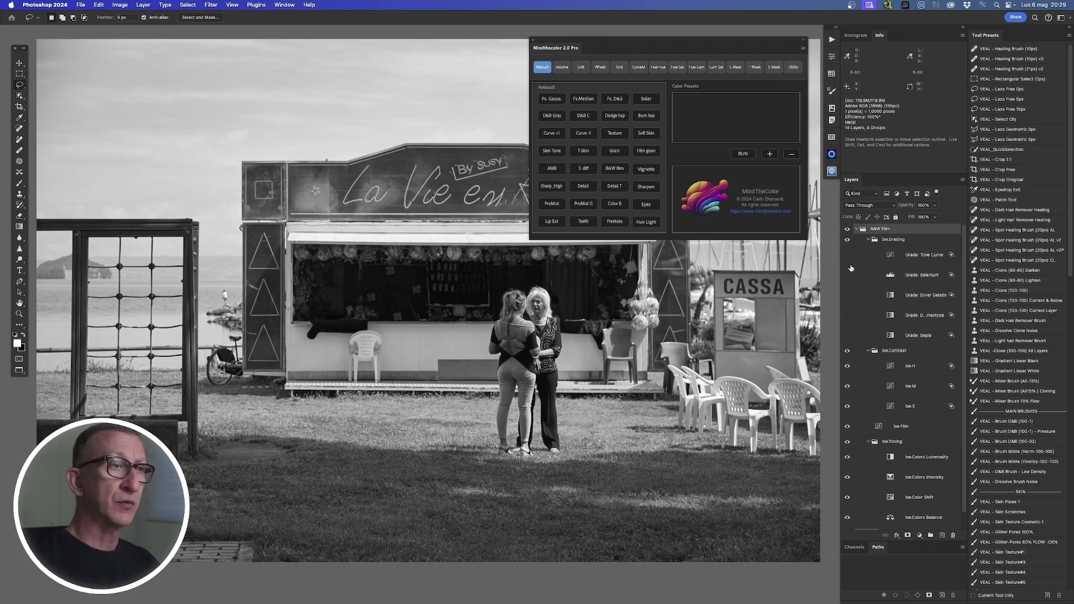
# Step: Examine the bw.Toning adjustment settings: Colors Balance, Color Shift, Colors Intensity and Colors Luminosity
pyautogui.scroll(-1, 964, 380)
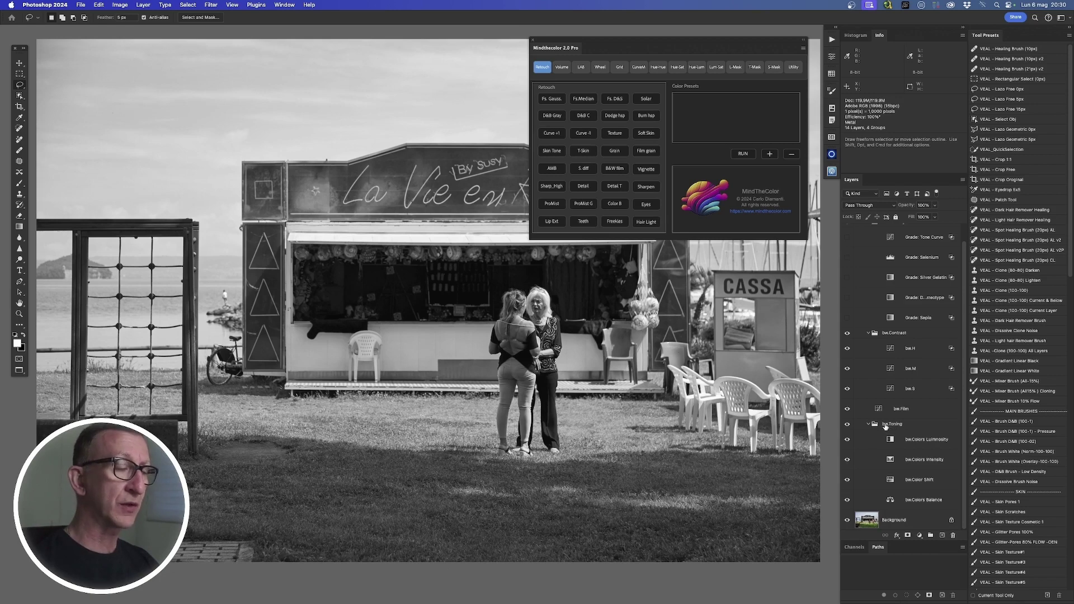
pyautogui.doubleClick(890, 500)
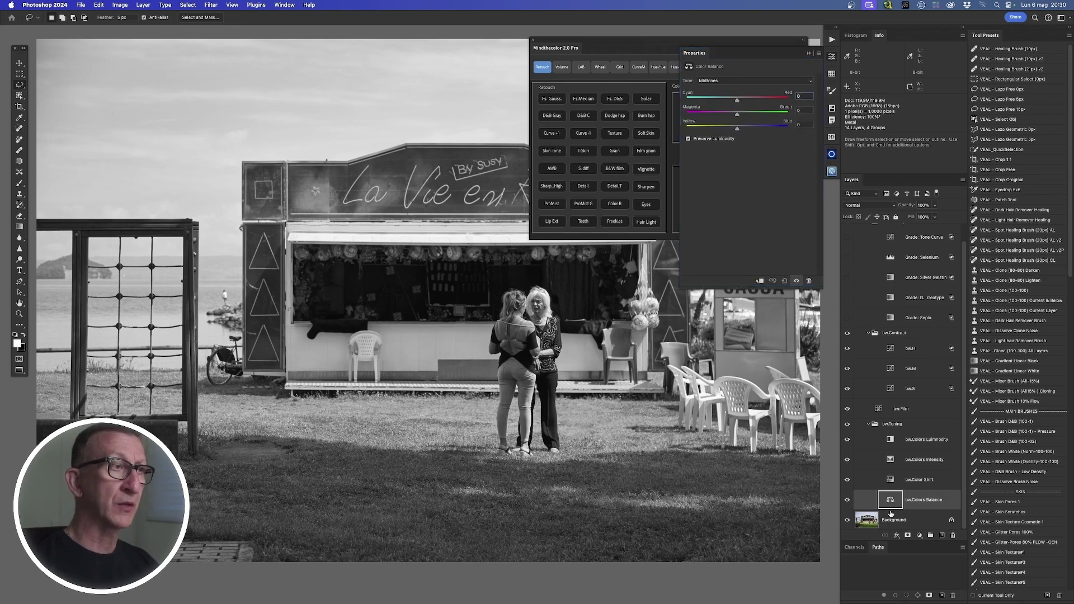
pyautogui.click(892, 482)
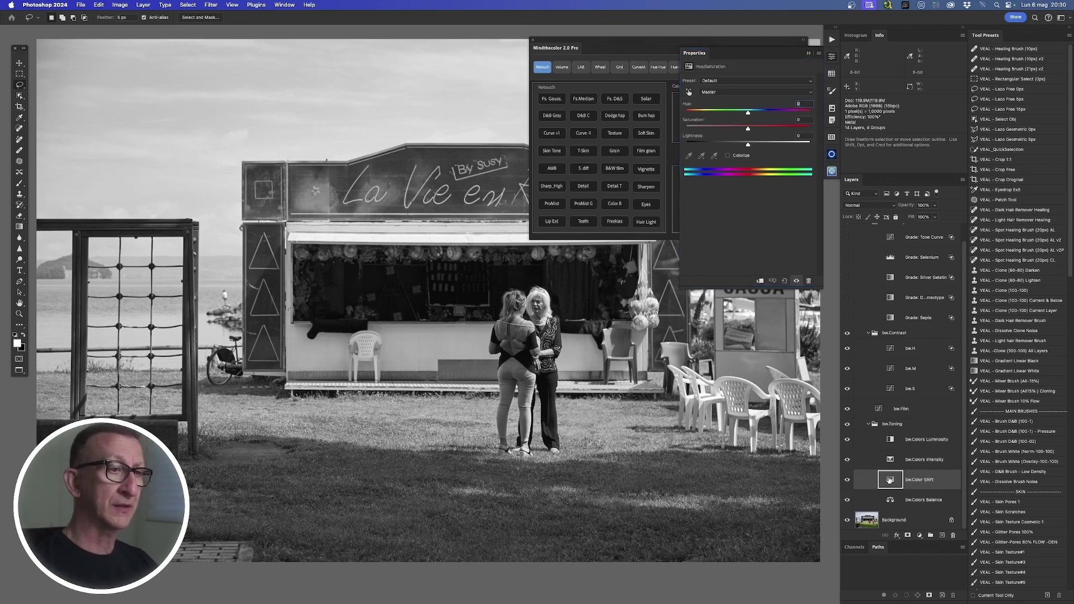
pyautogui.click(890, 462)
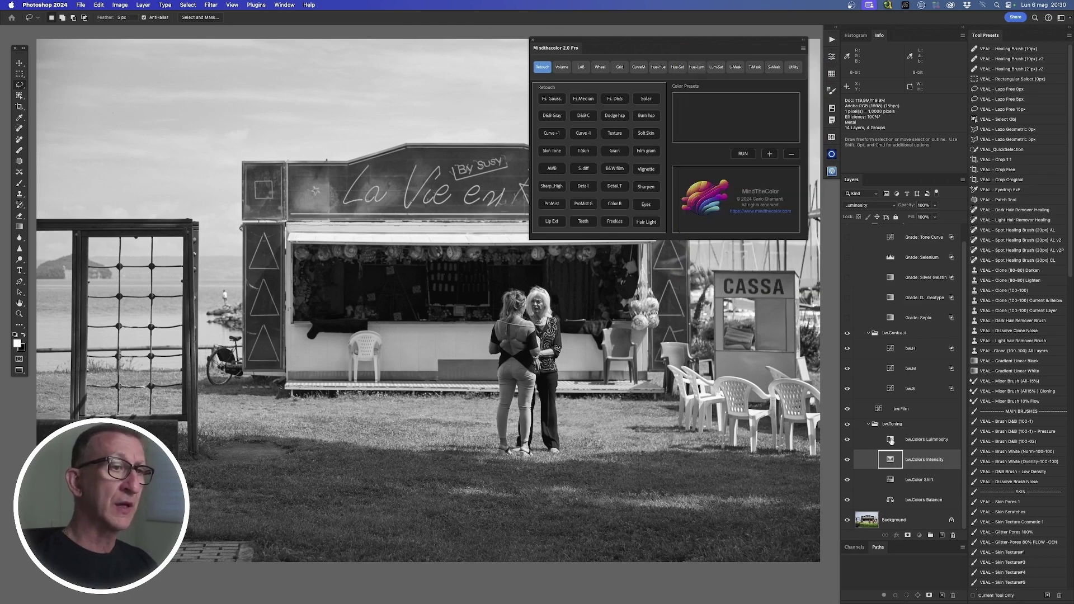
pyautogui.click(890, 441)
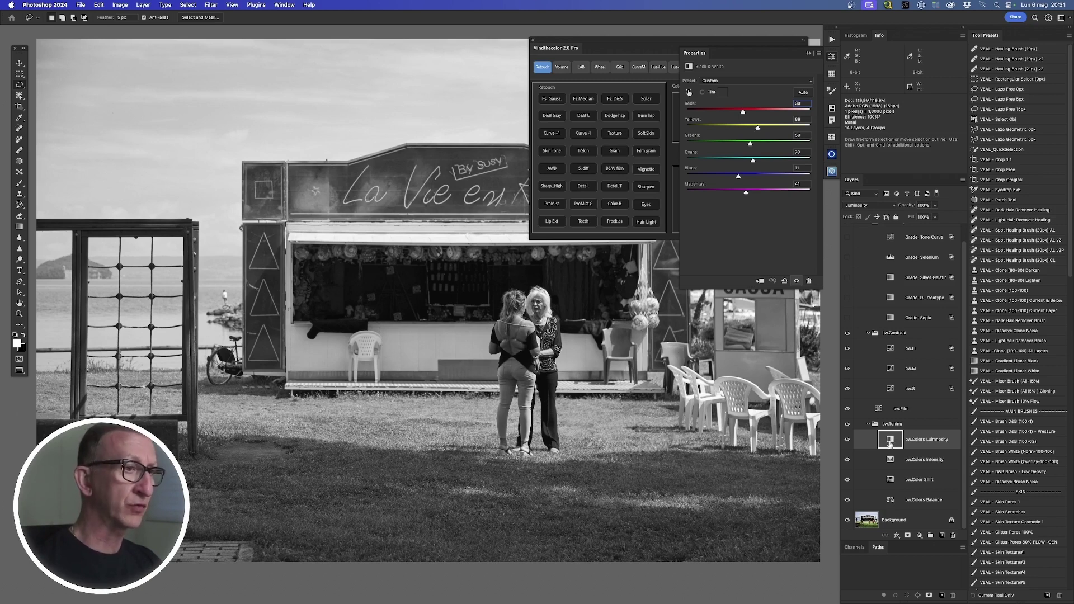
pyautogui.click(779, 44)
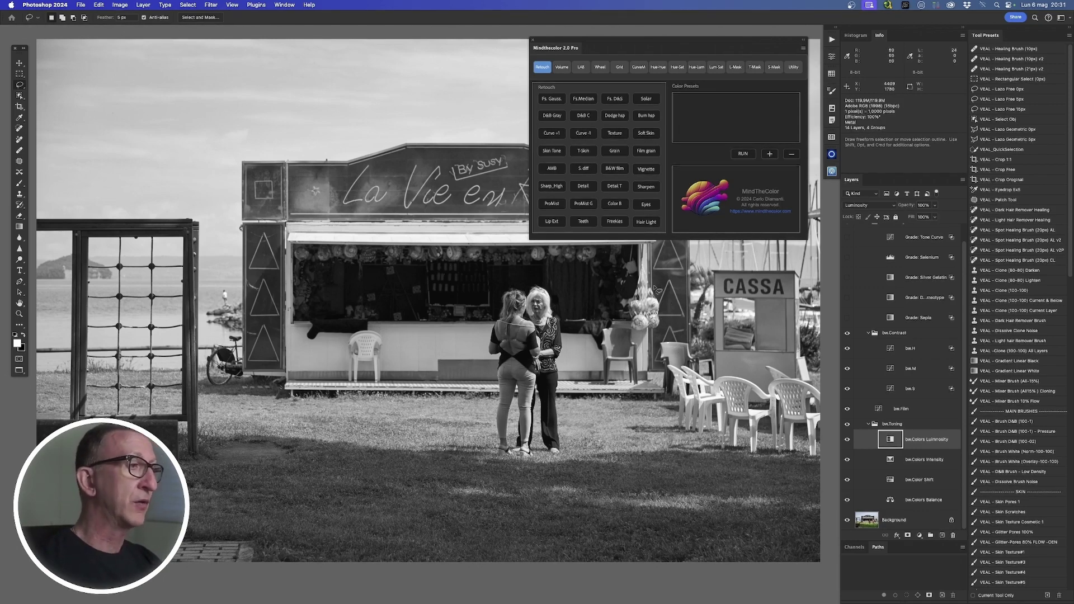
# Step: Collapse the Mindthecolor panel and compare the photo with and without the B&W Film group
pyautogui.click(803, 40)
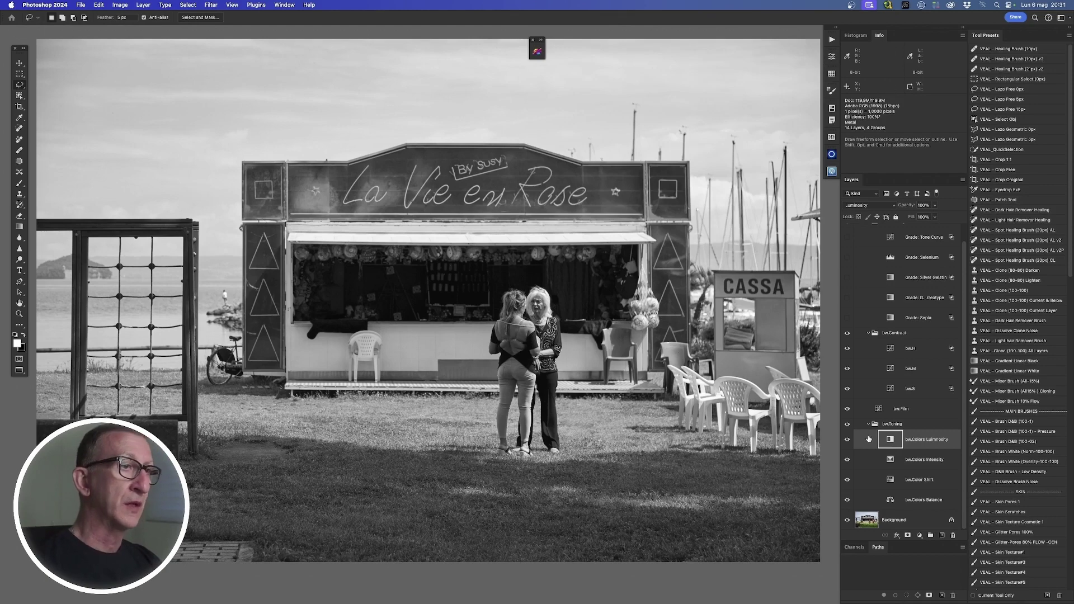
pyautogui.scroll(1, 957, 235)
pyautogui.click(848, 229)
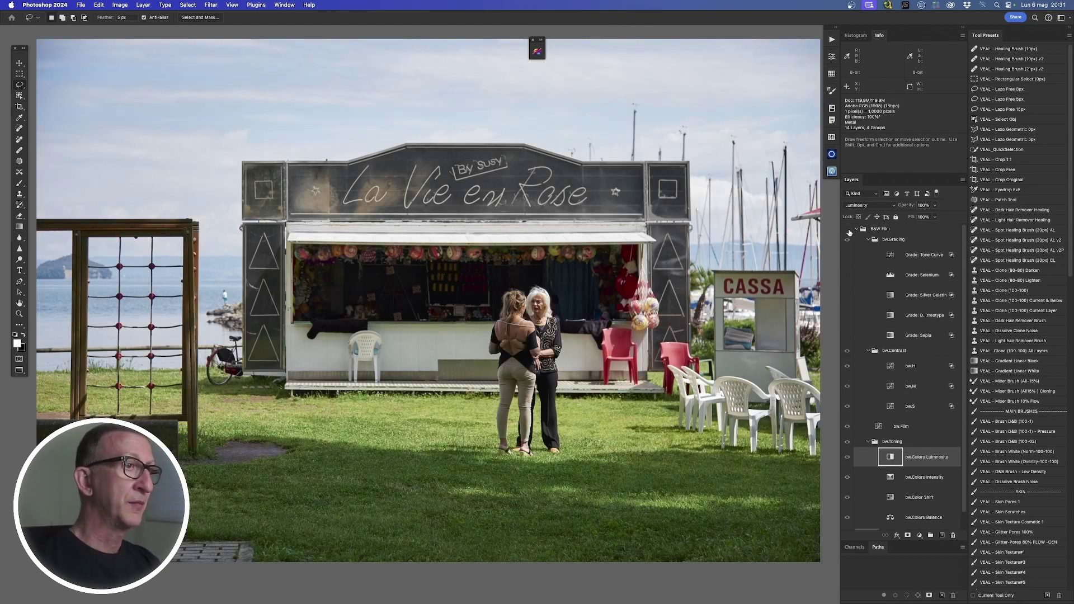
pyautogui.click(848, 229)
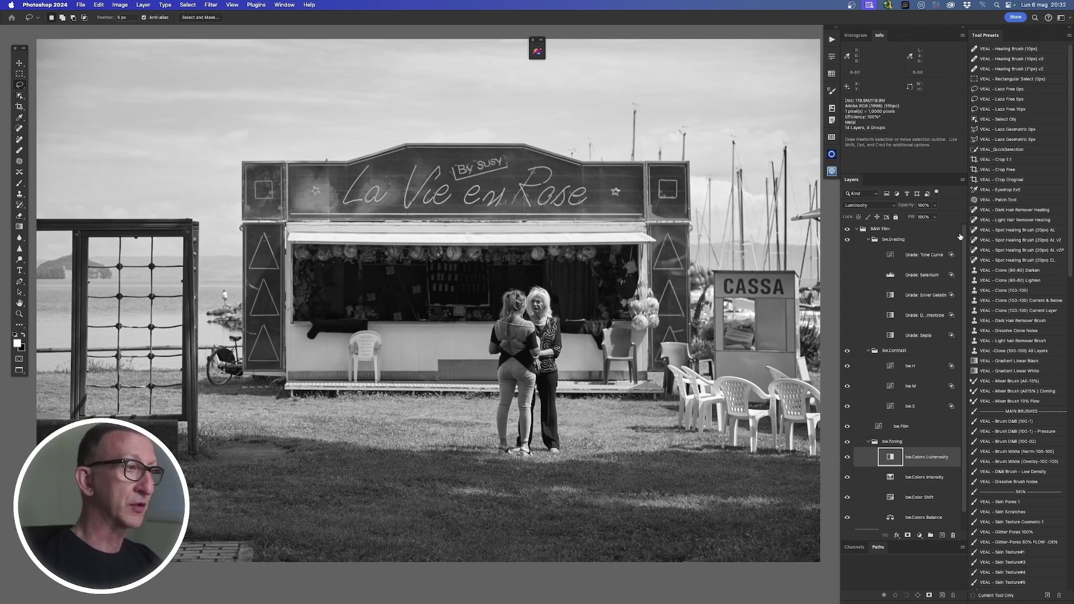
# Step: In the bw.Colors Luminosity adjustment, set Reds to about 42, Yellows to about 101 and Greens to about -41
pyautogui.scroll(-1, 892, 445)
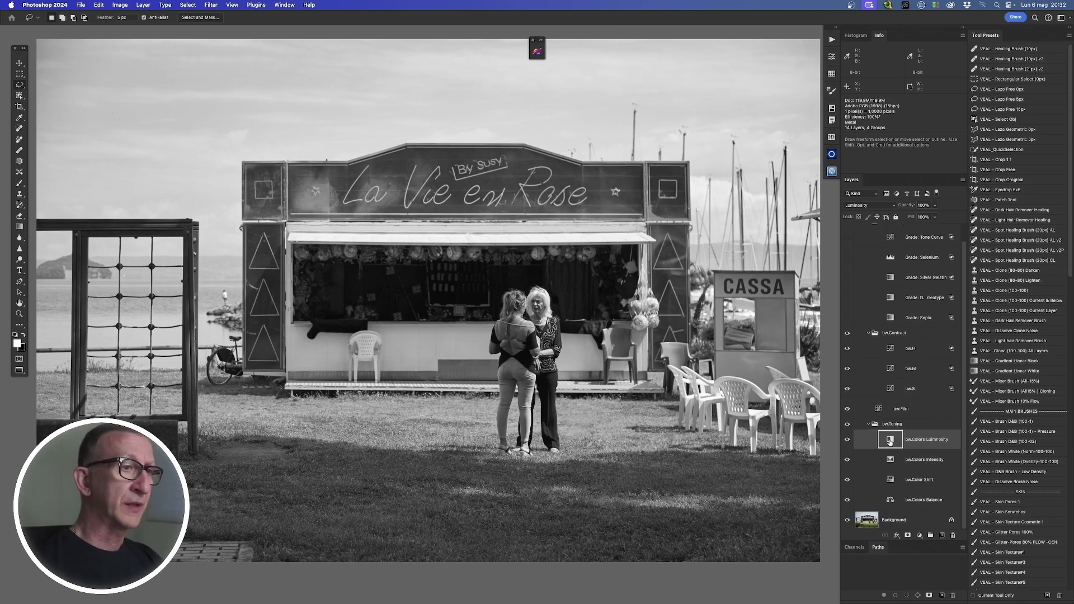
pyautogui.doubleClick(890, 441)
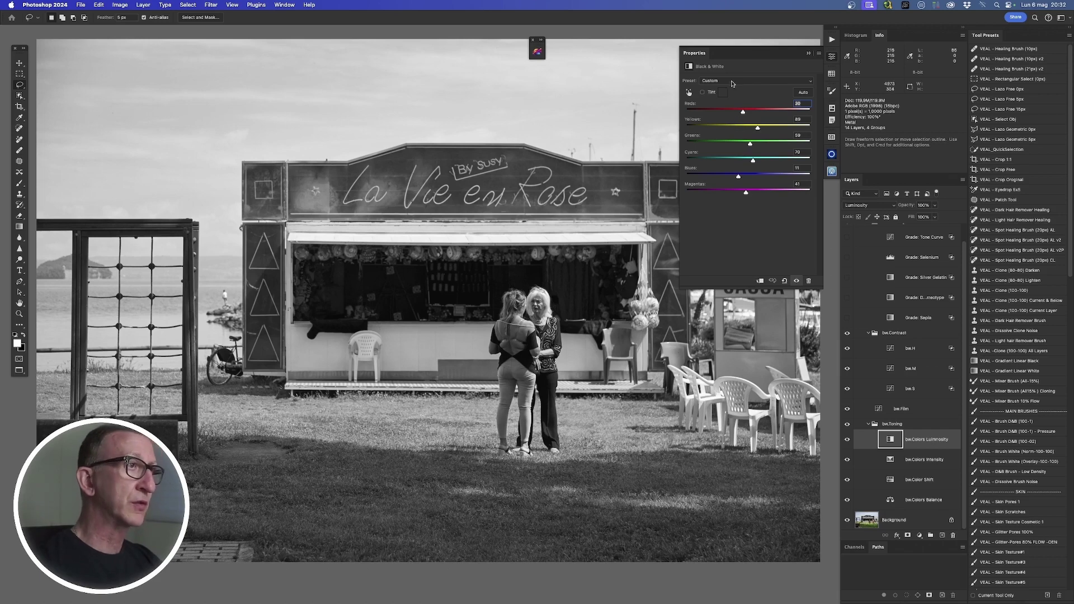
pyautogui.moveTo(743, 114); pyautogui.dragTo(746, 119)
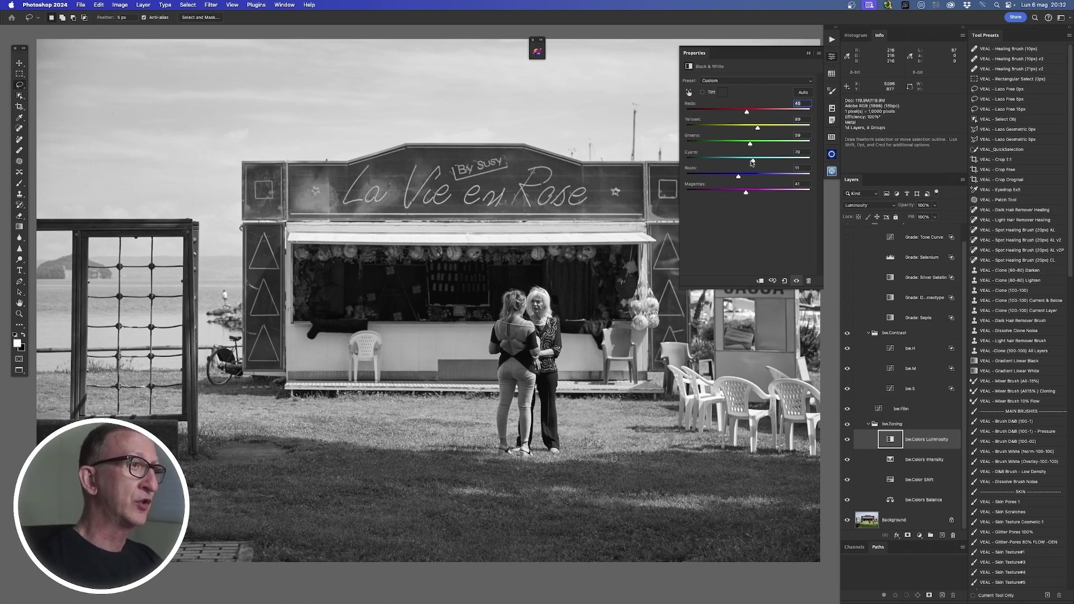
pyautogui.moveTo(752, 144); pyautogui.dragTo(730, 169)
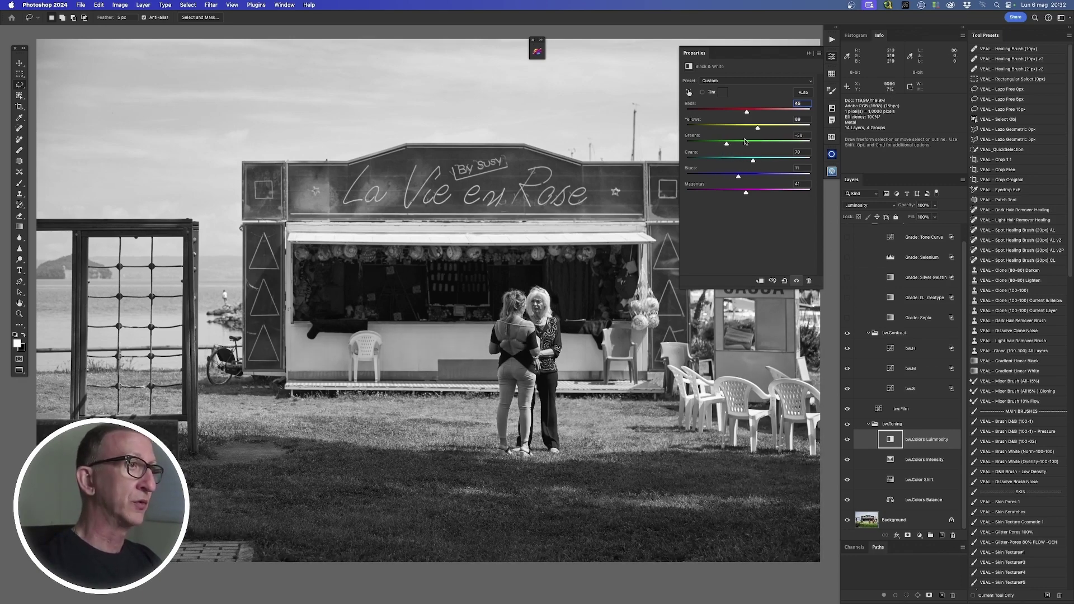
pyautogui.moveTo(758, 129); pyautogui.dragTo(734, 115)
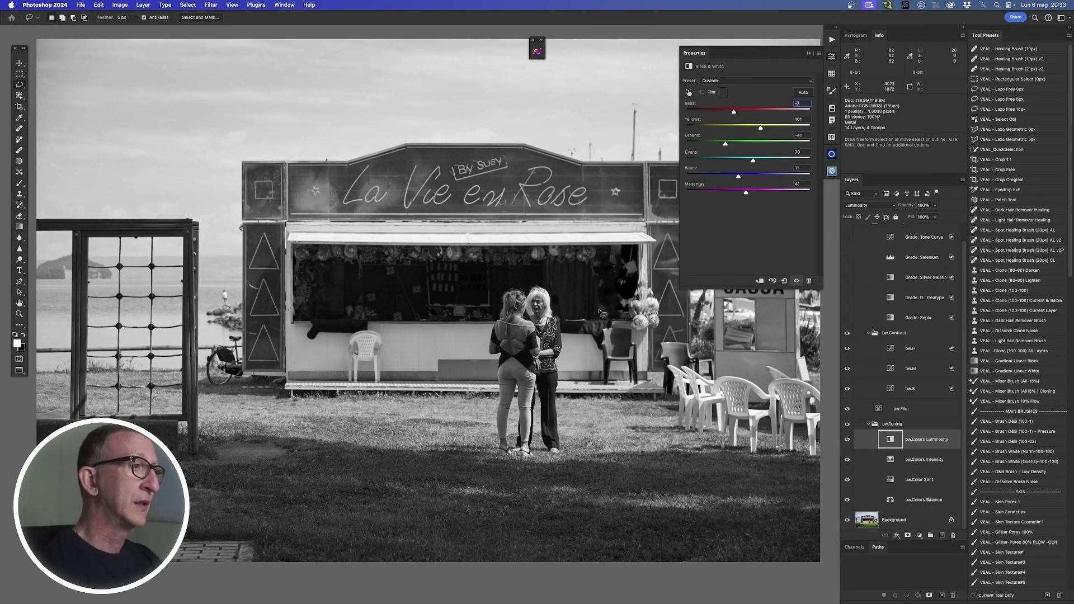
pyautogui.moveTo(734, 113); pyautogui.dragTo(746, 115)
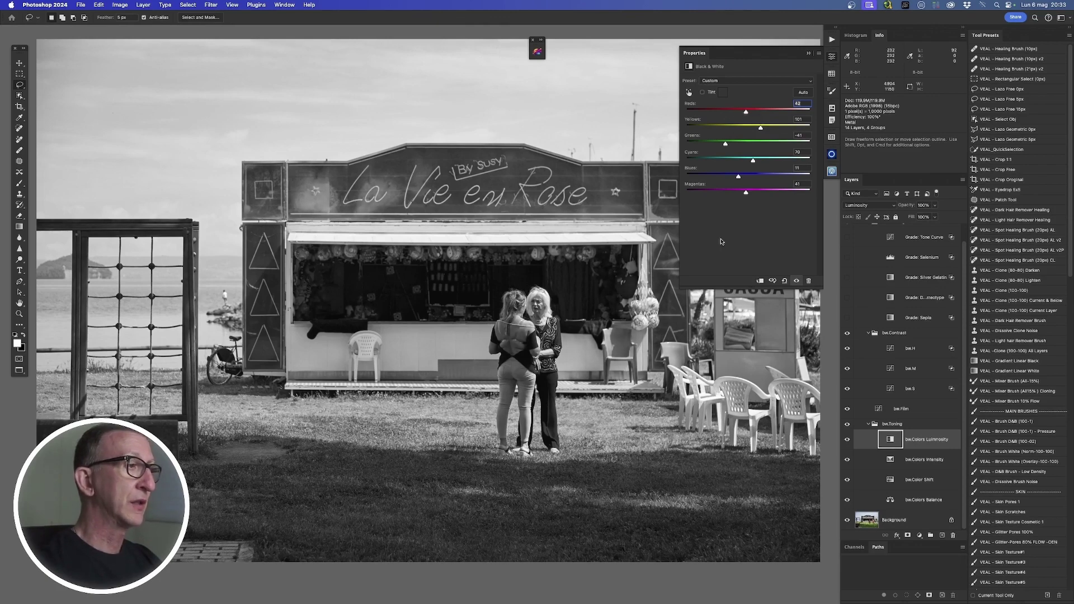
# Step: Compare the photo with and without the bw.Colors Luminosity layer, and collapse the bw.Toning group
pyautogui.click(847, 440)
pyautogui.click(848, 440)
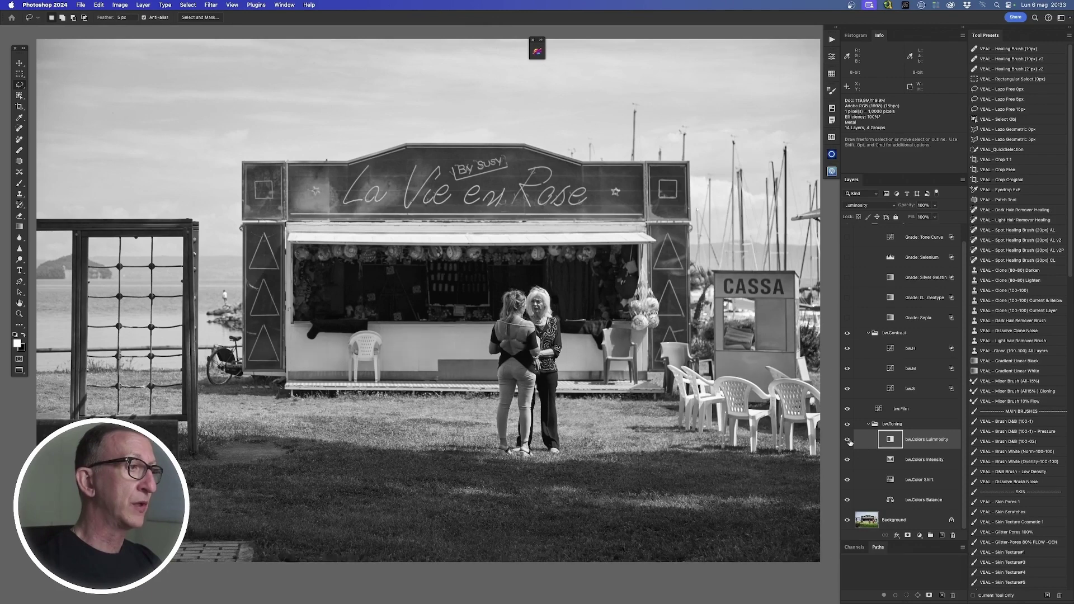
pyautogui.click(848, 443)
pyautogui.click(847, 445)
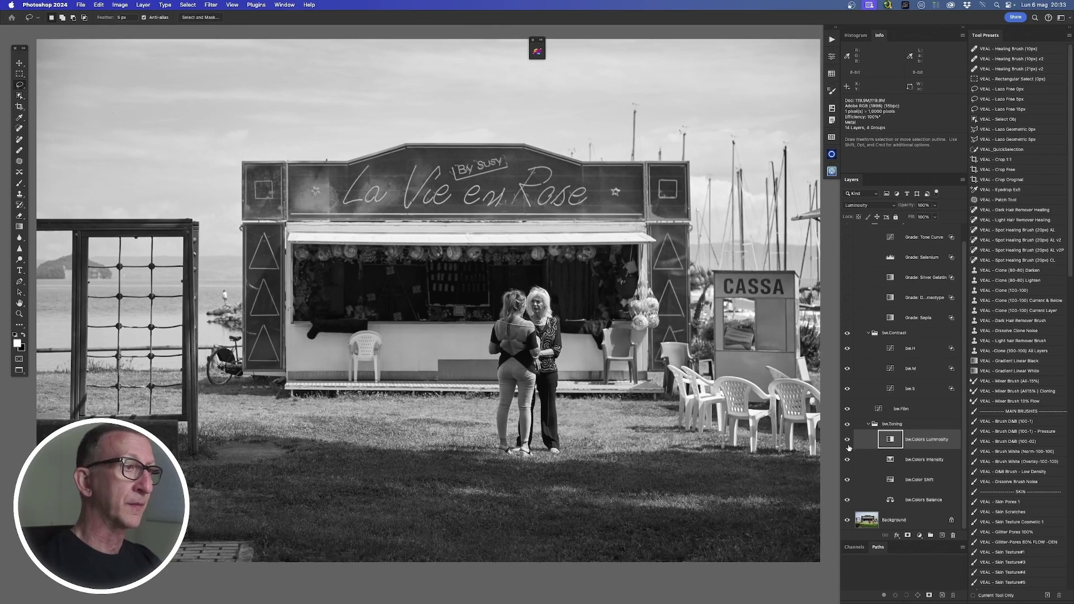
pyautogui.click(868, 425)
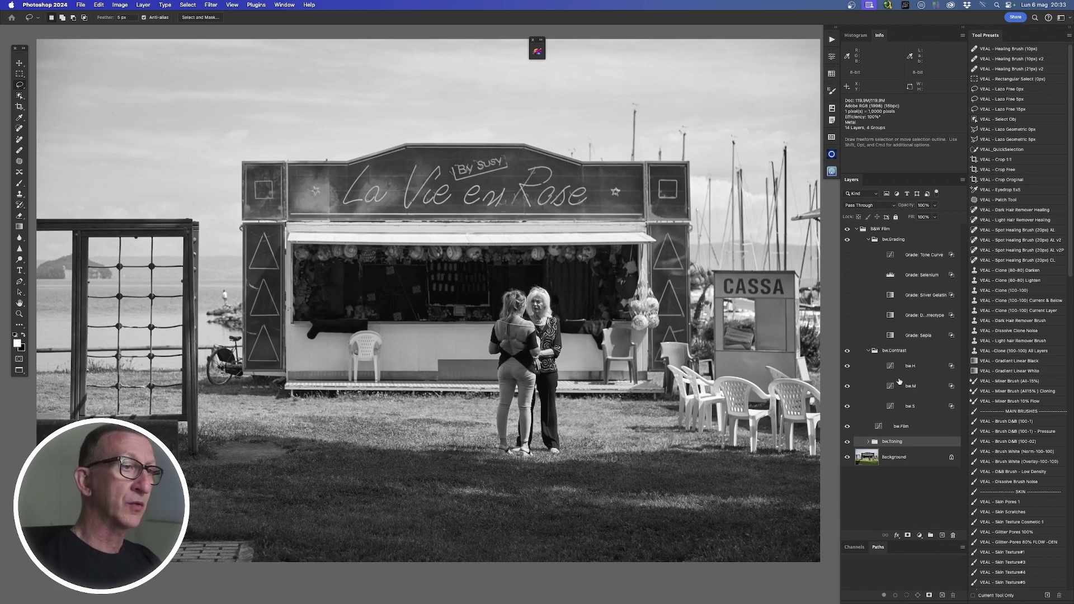
# Step: Shape the bw.H contrast curve by lowering a highlight point and pulling a shadow point at about input 42 slightly below the diagonal
pyautogui.click(892, 408)
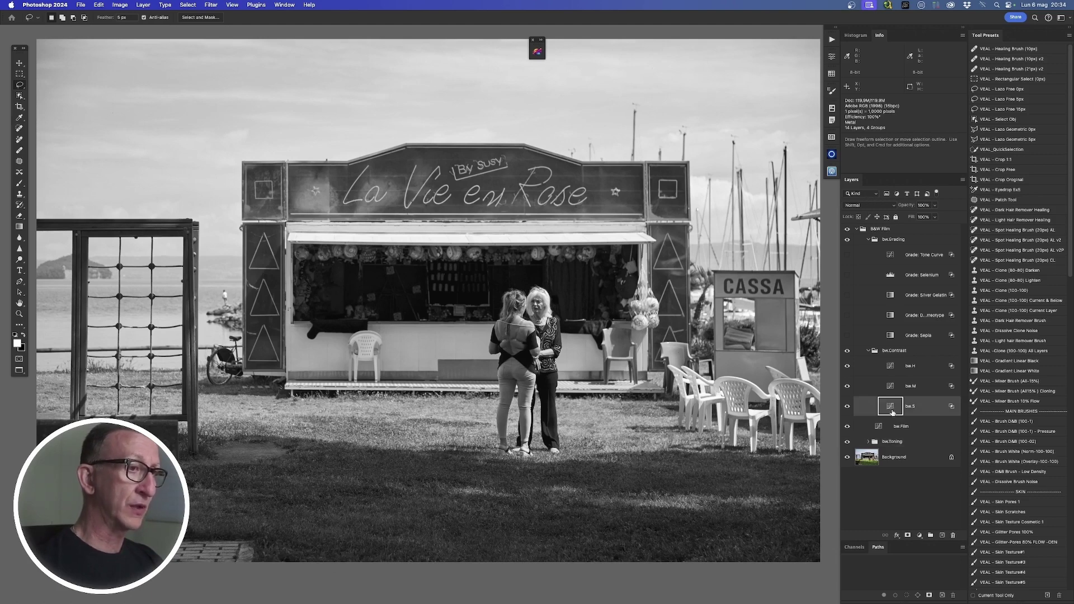
pyautogui.click(891, 387)
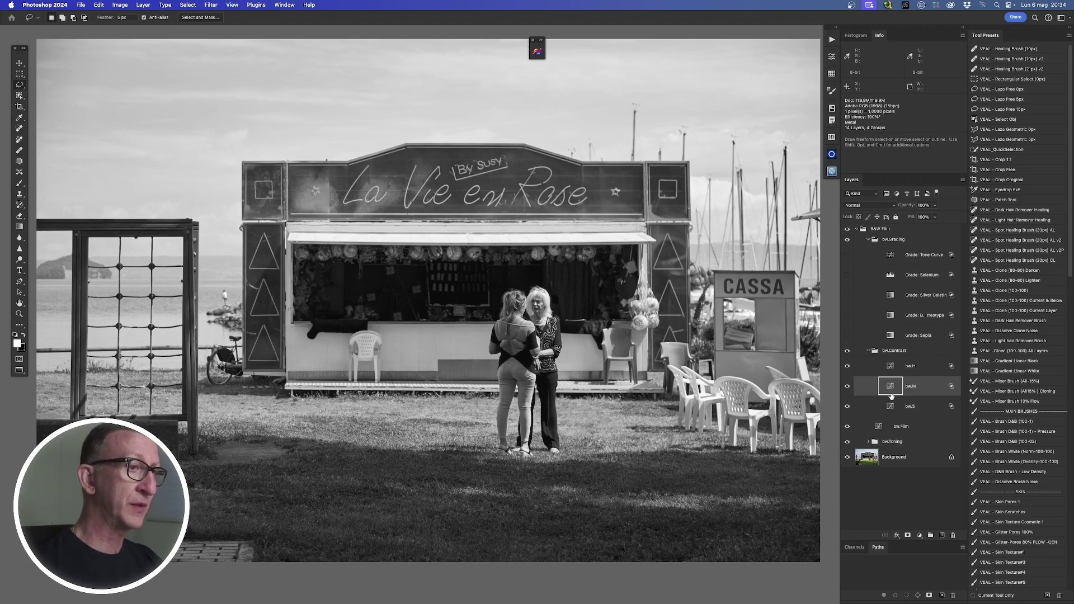
pyautogui.click(891, 368)
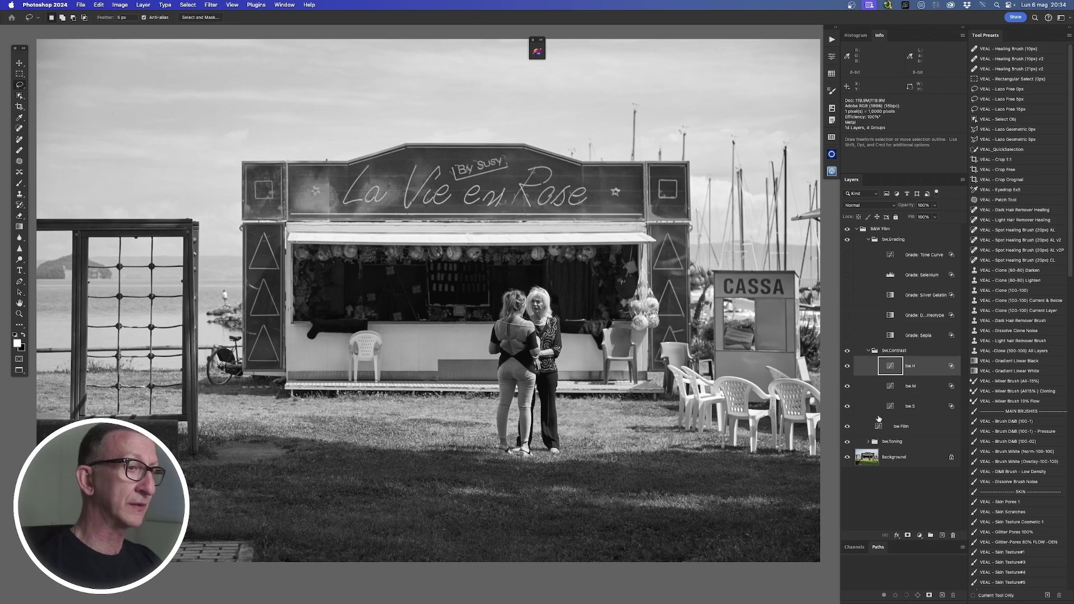
pyautogui.doubleClick(891, 366)
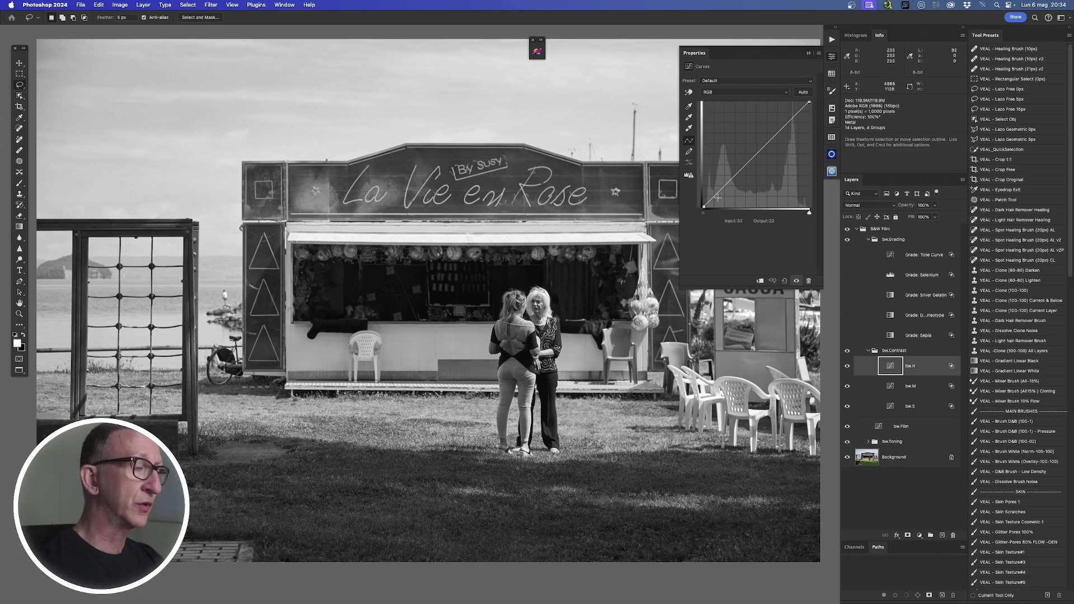
pyautogui.moveTo(718, 191); pyautogui.dragTo(718, 194)
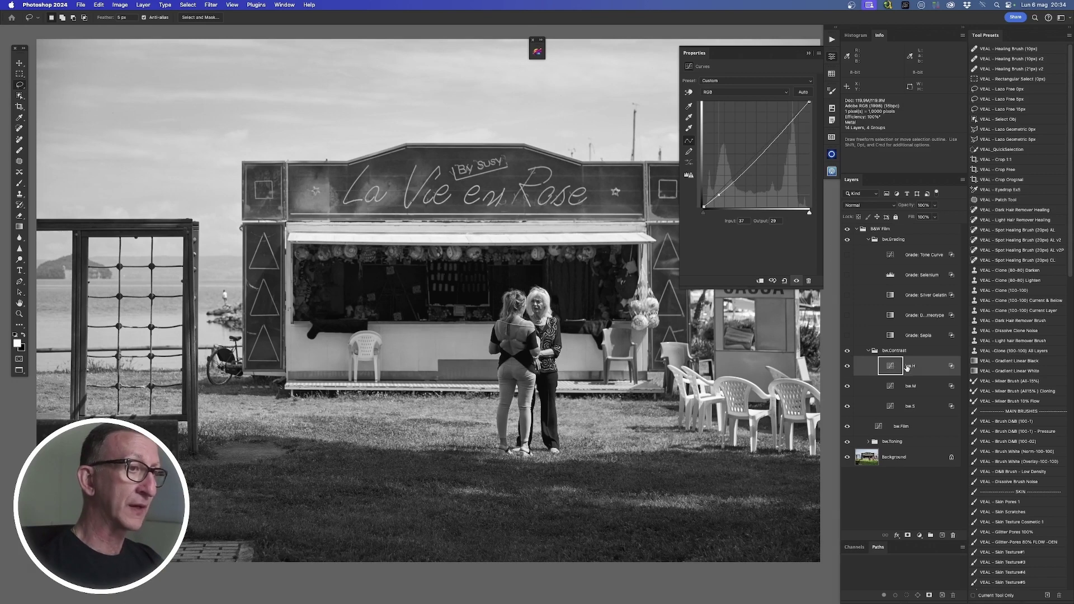
pyautogui.moveTo(779, 133); pyautogui.dragTo(782, 137)
pyautogui.moveTo(720, 195)
pyautogui.mouseDown()
pyautogui.moveTo(708, 211)
pyautogui.moveTo(720, 193)
pyautogui.mouseUp()
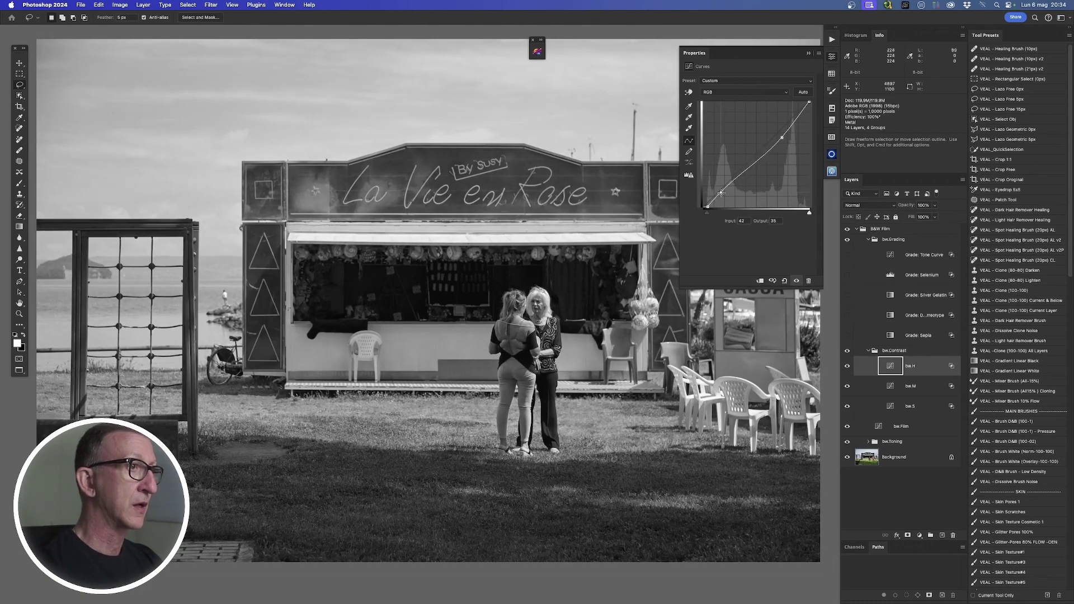
# Step: Shape the bw.M curve with the black point at about input 7, an upper anchor point and a shadow point at about input 82, output 65
pyautogui.click(889, 387)
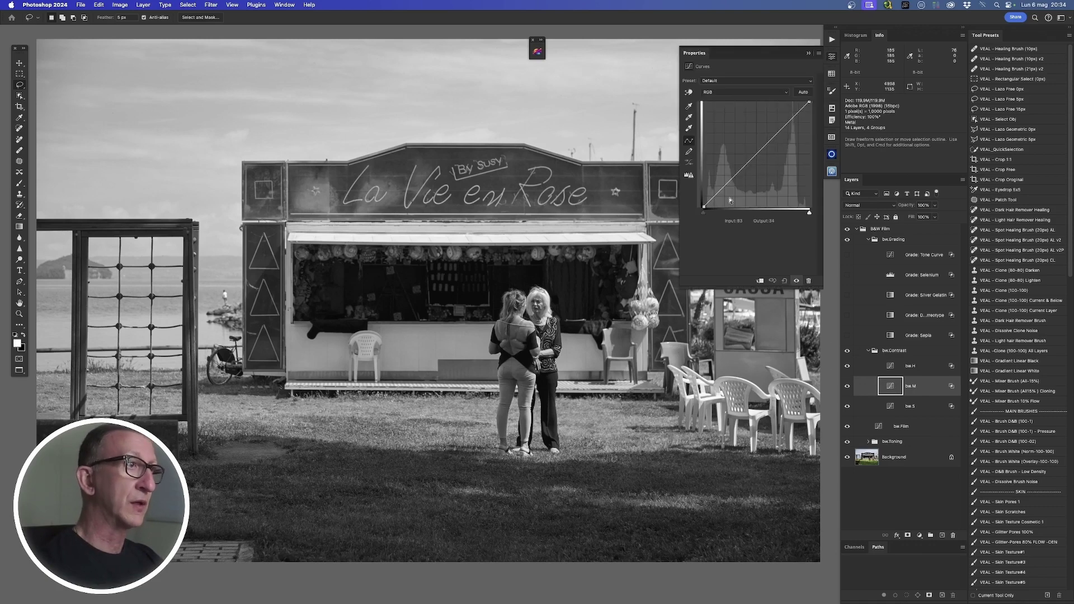
pyautogui.moveTo(706, 213); pyautogui.dragTo(709, 213)
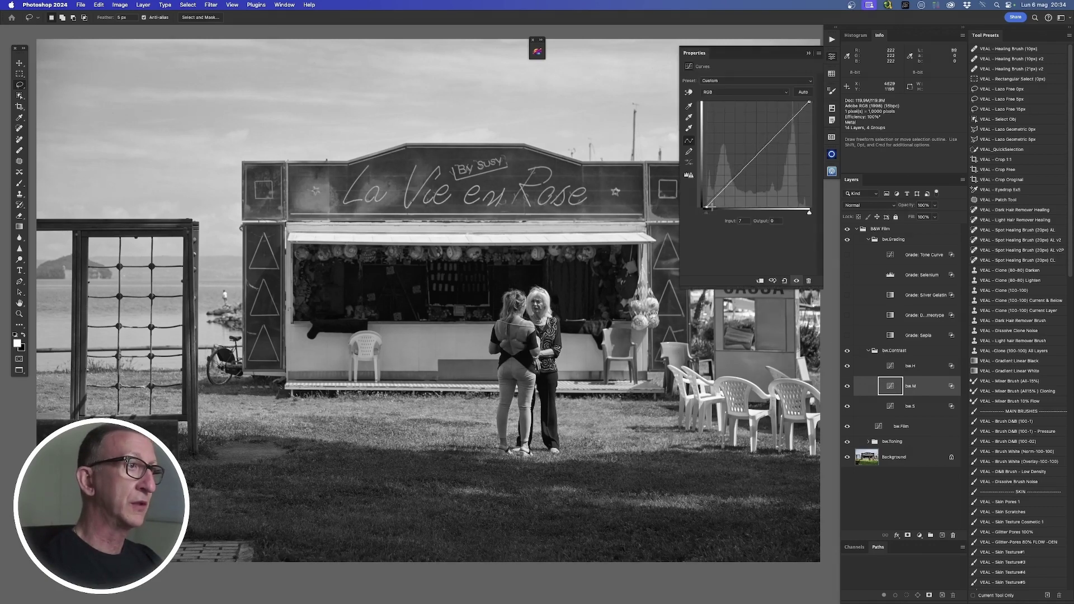
pyautogui.click(789, 119)
pyautogui.moveTo(736, 179); pyautogui.dragTo(738, 181)
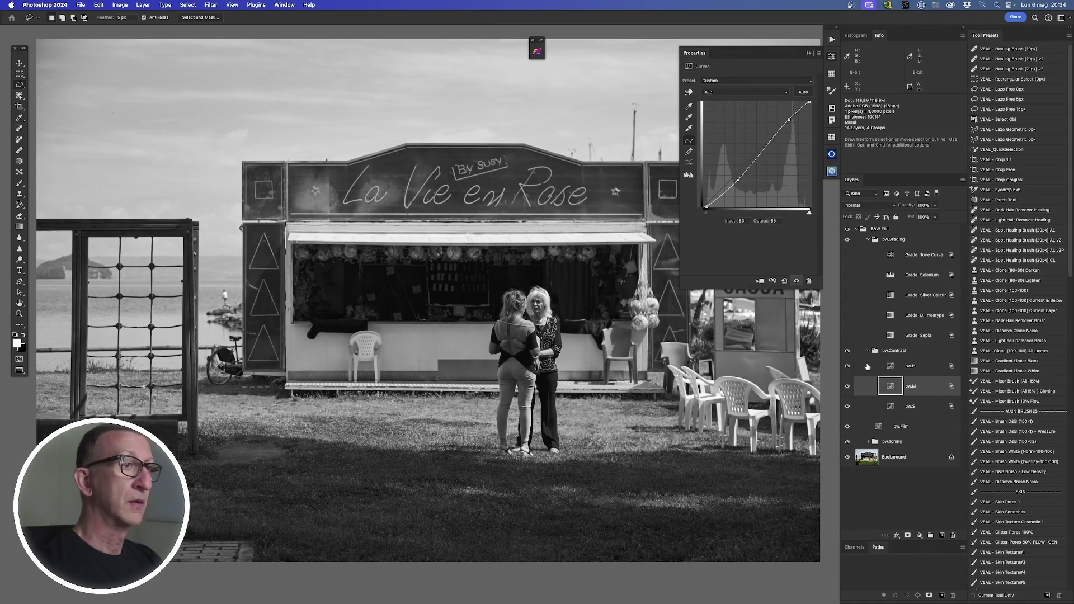
# Step: Shape the bw.S curve with a midpoint at about 127, slightly raised shadows and highlights lowered from about input 210 to output 190
pyautogui.click(890, 408)
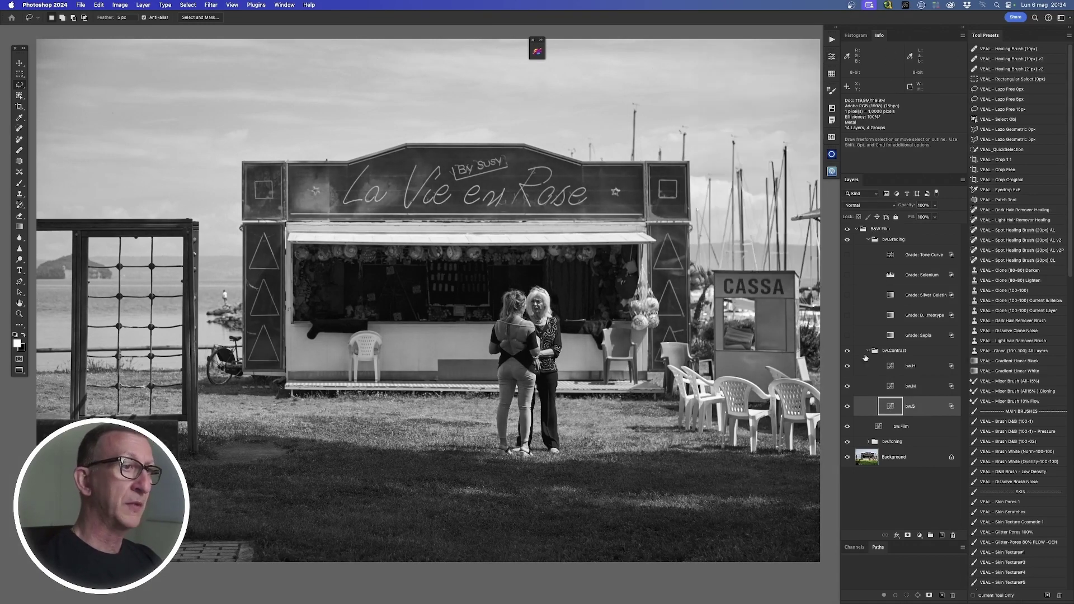
pyautogui.doubleClick(890, 407)
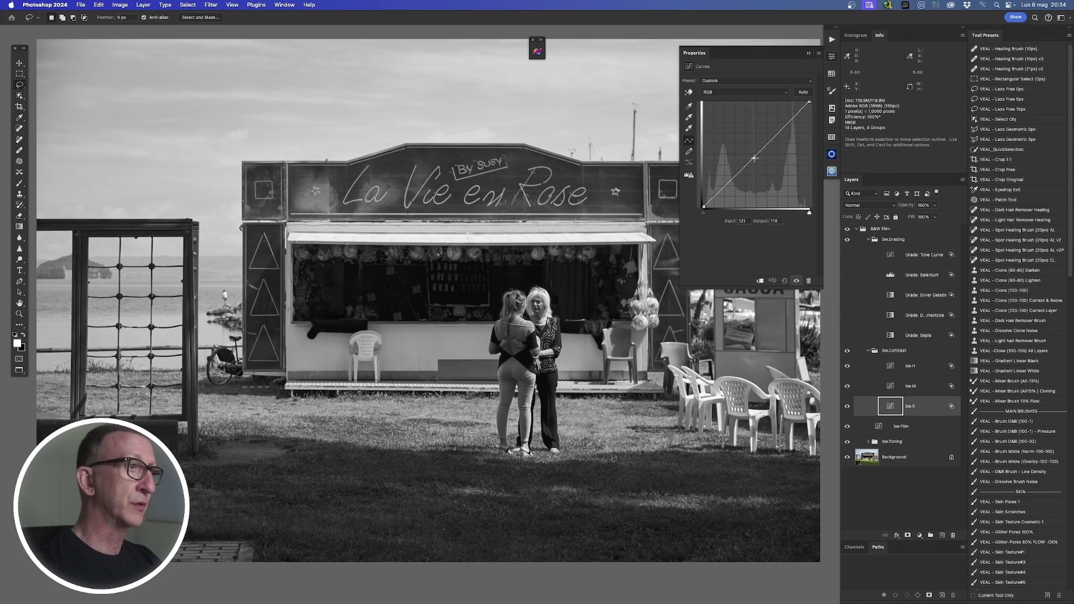
pyautogui.moveTo(753, 160); pyautogui.dragTo(755, 158)
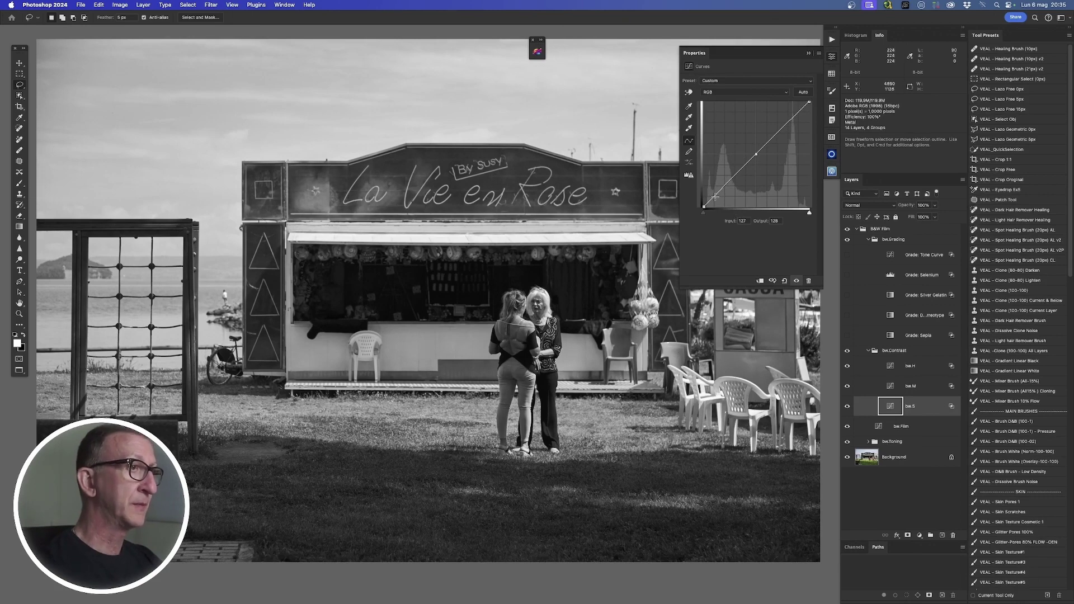
pyautogui.moveTo(715, 196); pyautogui.dragTo(715, 194)
pyautogui.moveTo(789, 122); pyautogui.dragTo(789, 128)
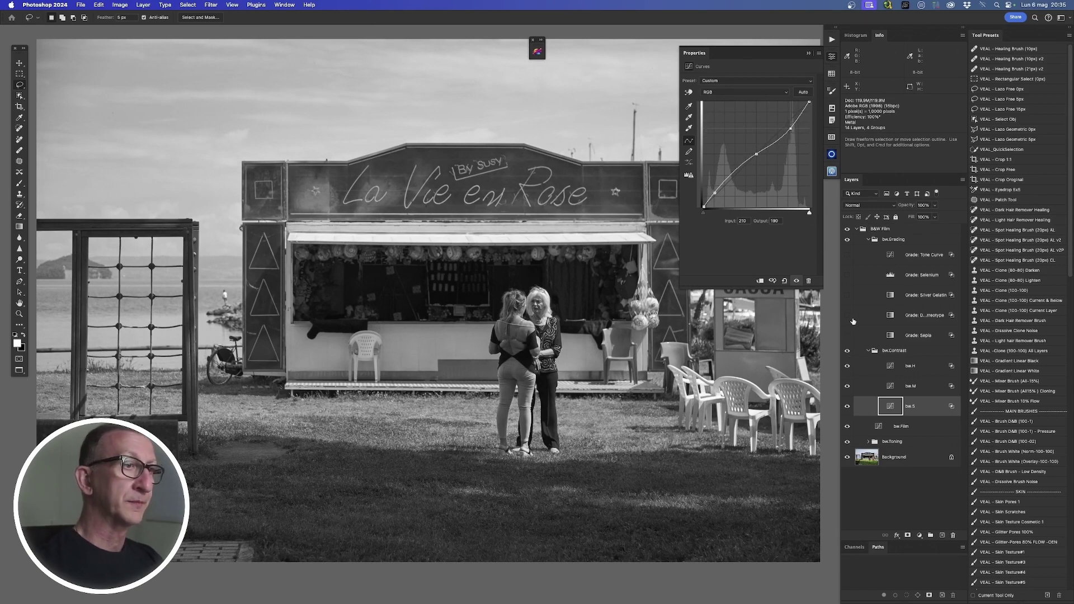
# Step: Show the Grade: Sepia layer to tone the photo, and collapse the bw.Contrast and B&W Film groups
pyautogui.click(869, 352)
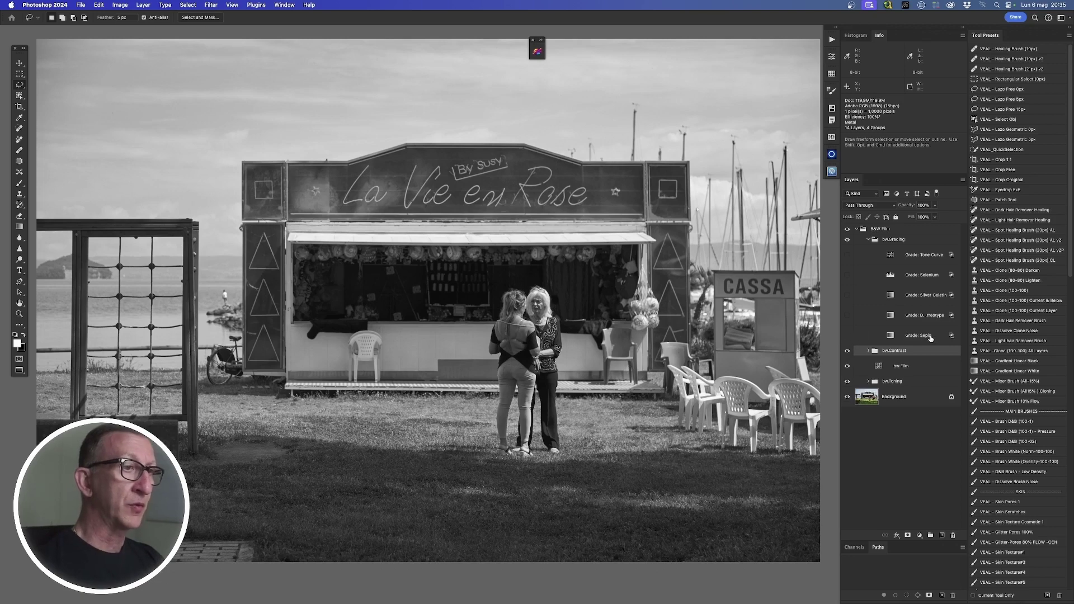
pyautogui.click(847, 336)
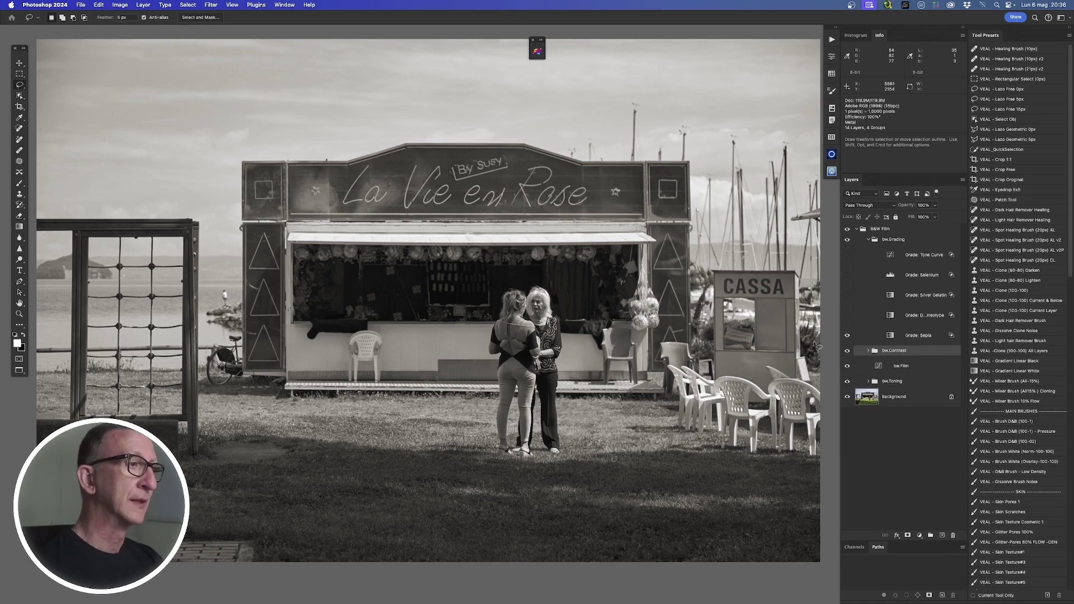
pyautogui.click(856, 230)
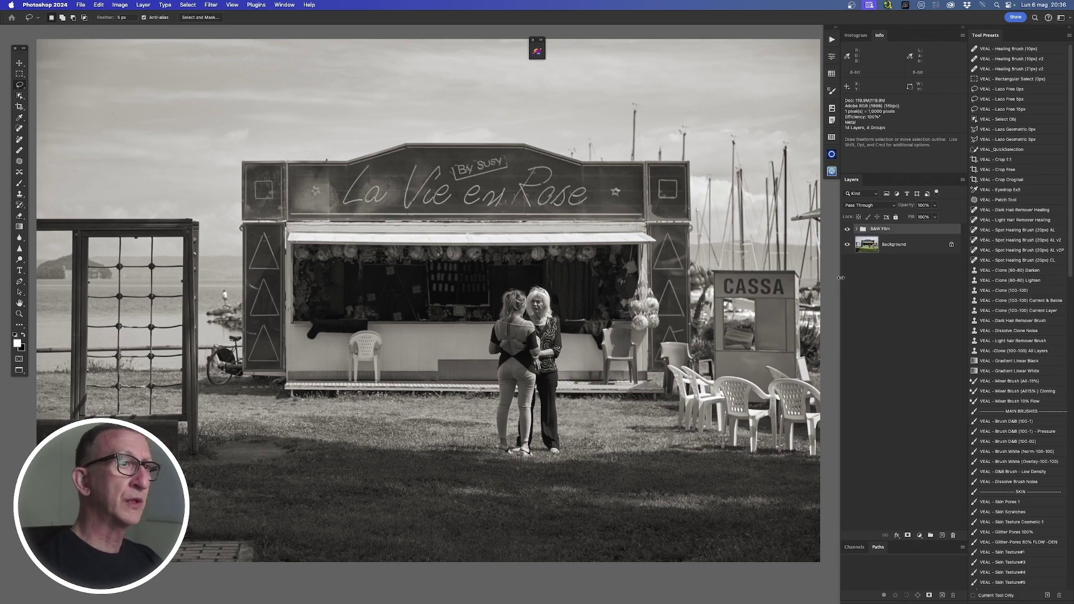
# Step: Compare the sepia result with the original colour photo by toggling the B&W Film group, and reopen the Mindthecolor panel
pyautogui.click(847, 229)
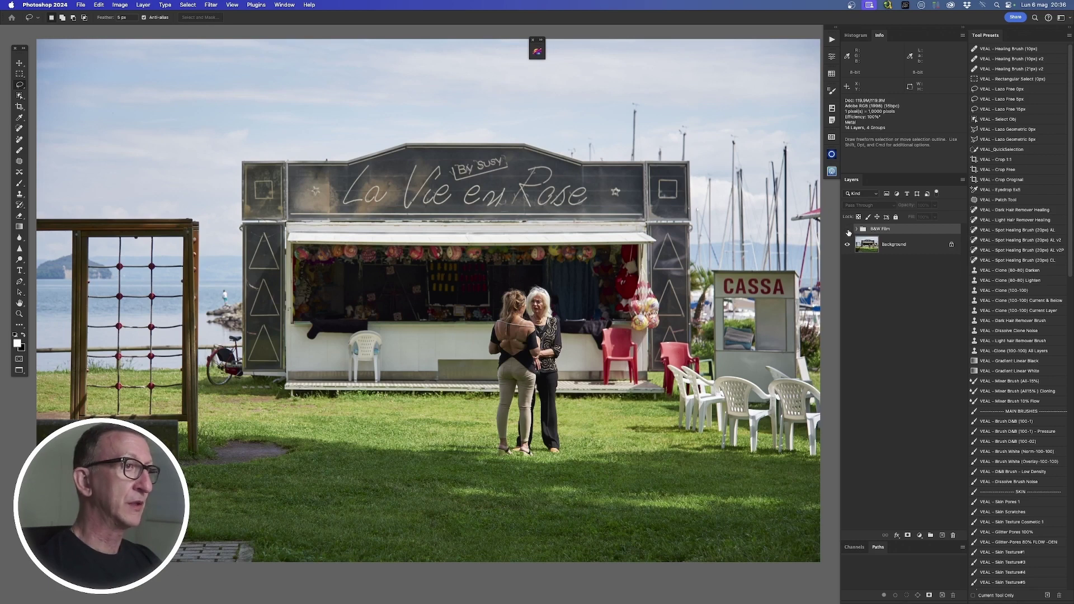
pyautogui.click(847, 229)
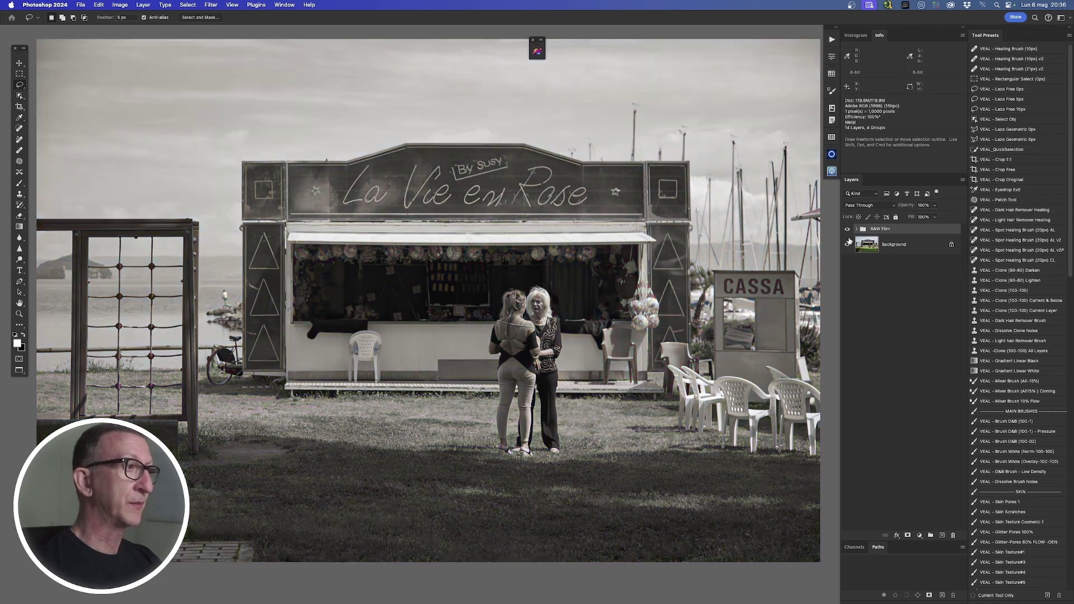
pyautogui.click(542, 41)
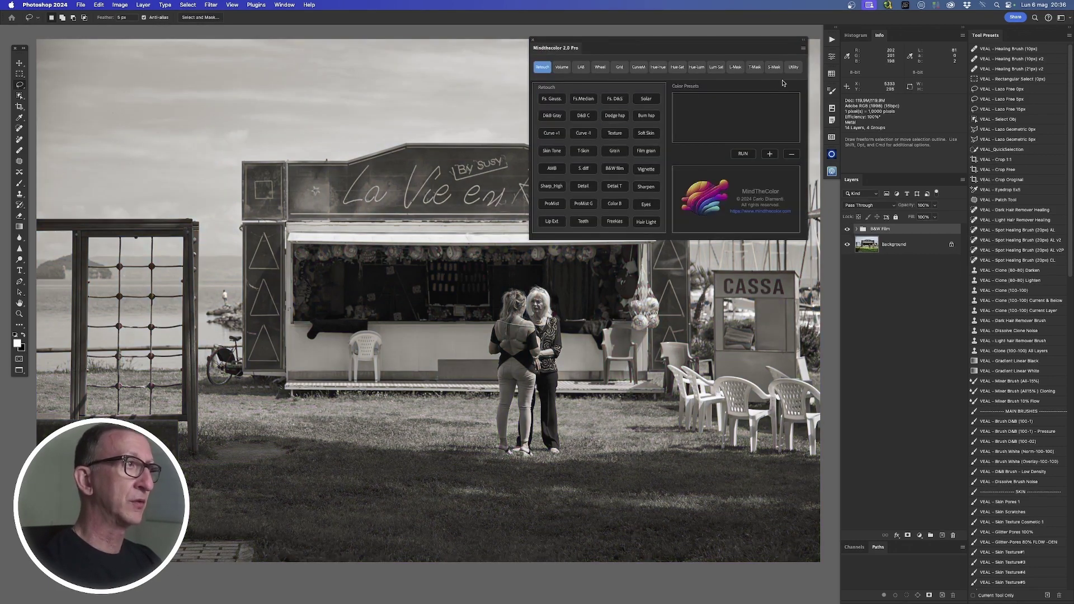